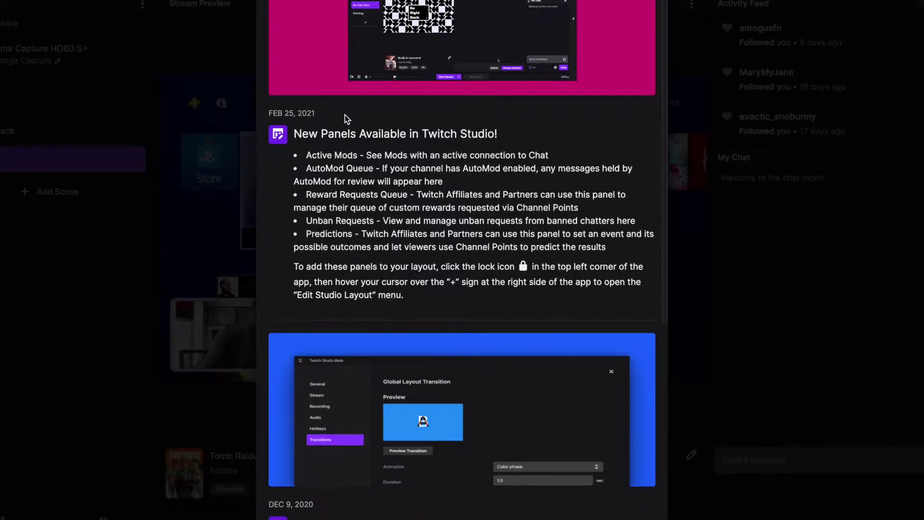
Scroll through the What's New notes on the Feb 2021 new panels and Dec 2020 scene transitions
scroll(345, 115, "down", 5)
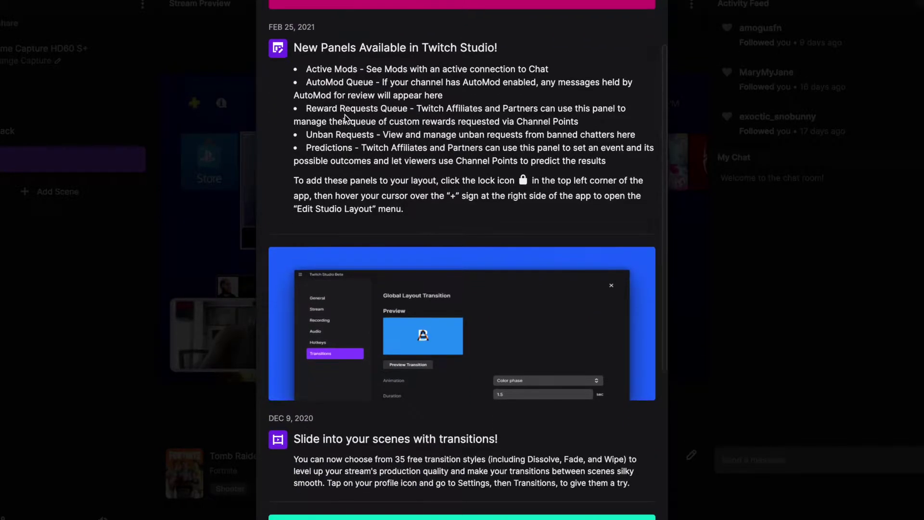
scroll(344, 115, "down", 3)
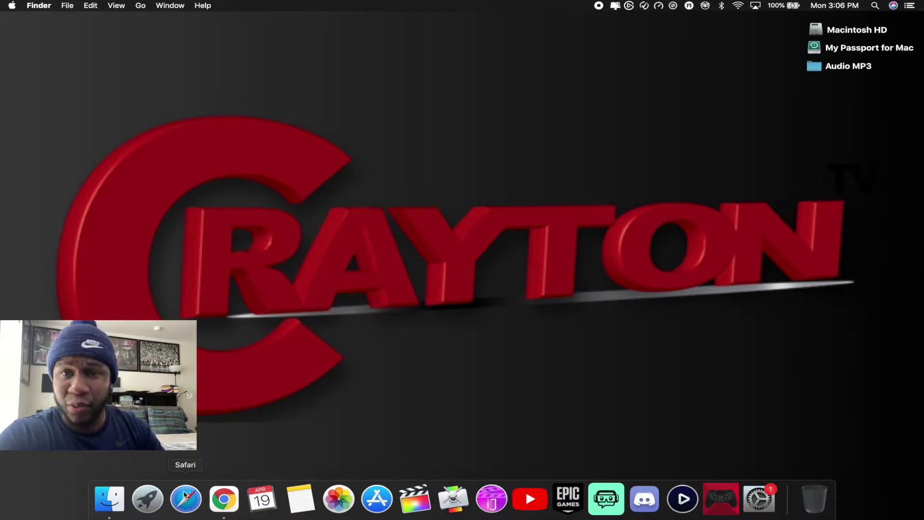
Launch Twitch Studio from the second page of Launchpad
left_click(156, 500)
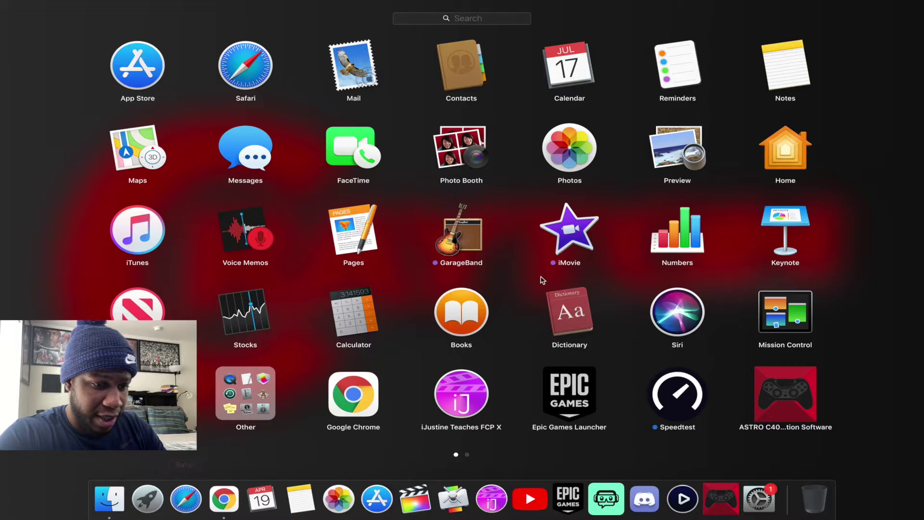
scroll(635, 280, "right", 5)
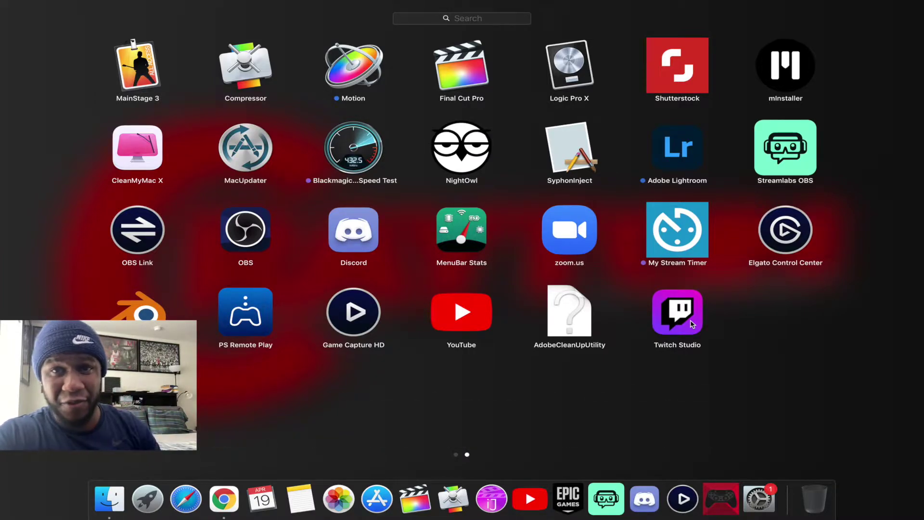
left_click(691, 322)
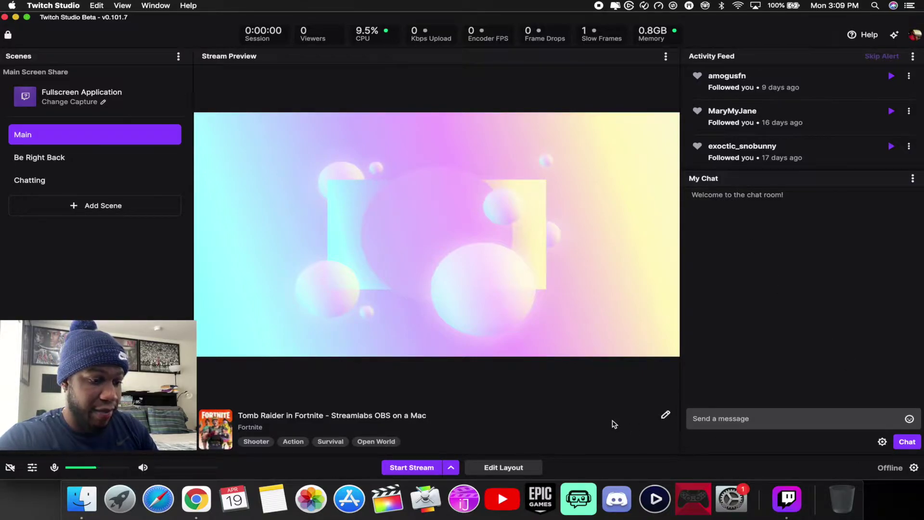
Switch scenes from Be Right Back to Chatting, then back to Be Right Back
left_click(37, 163)
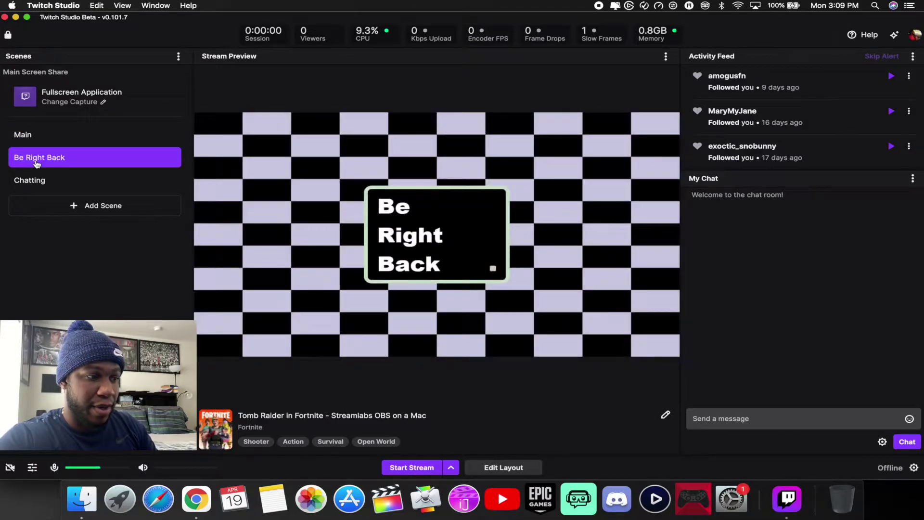
left_click(28, 180)
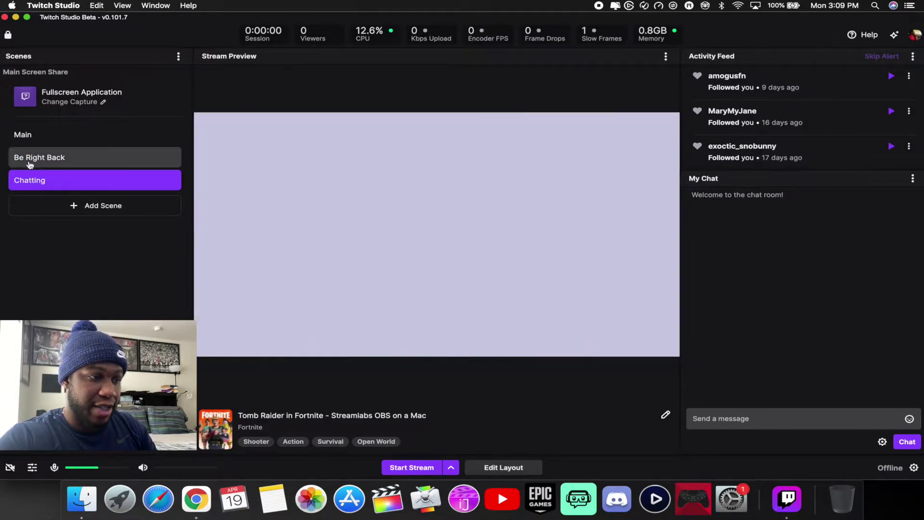
left_click(30, 162)
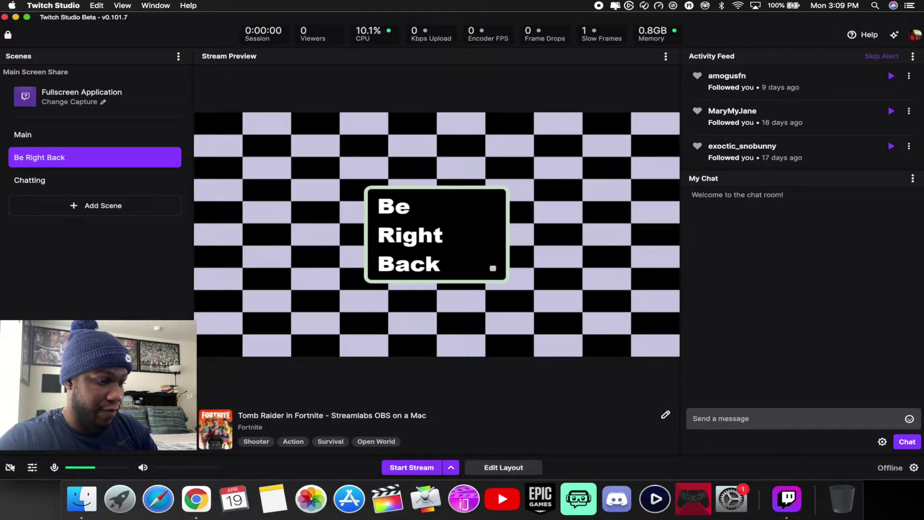
left_click(144, 468)
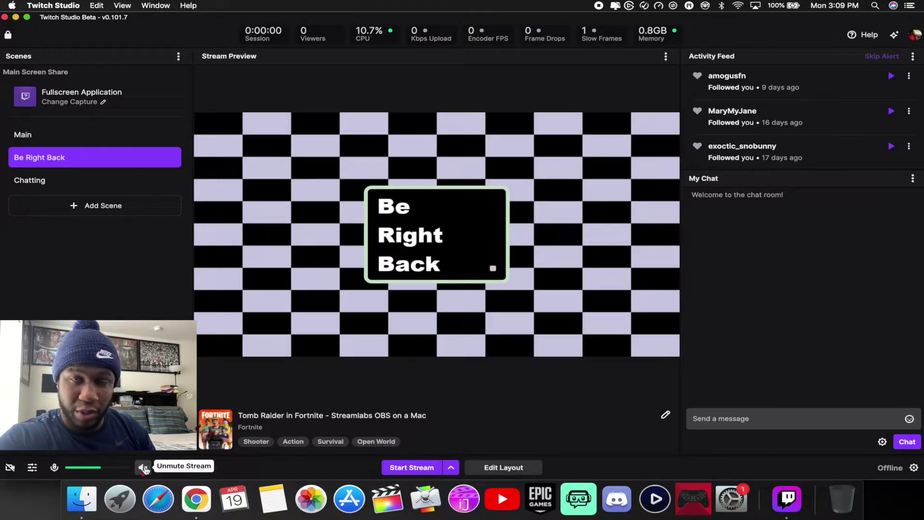
left_click(144, 468)
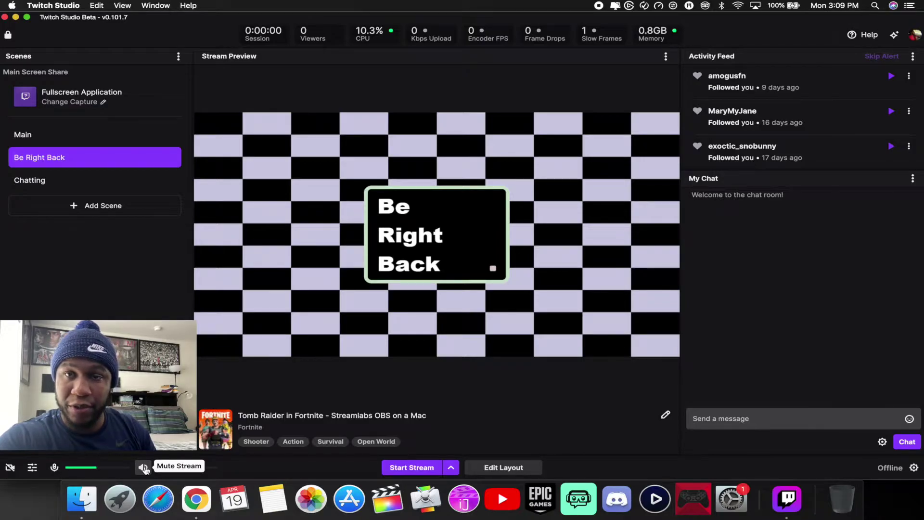
left_click(28, 470)
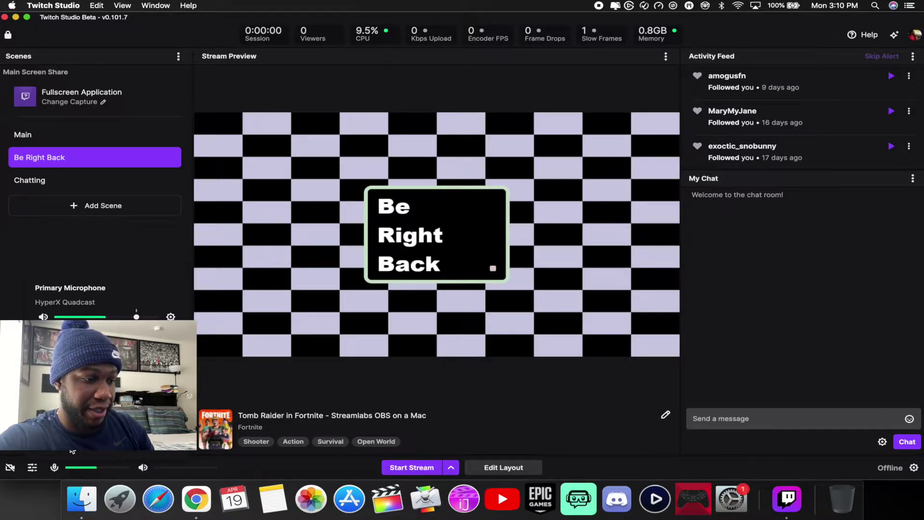
left_click(38, 469)
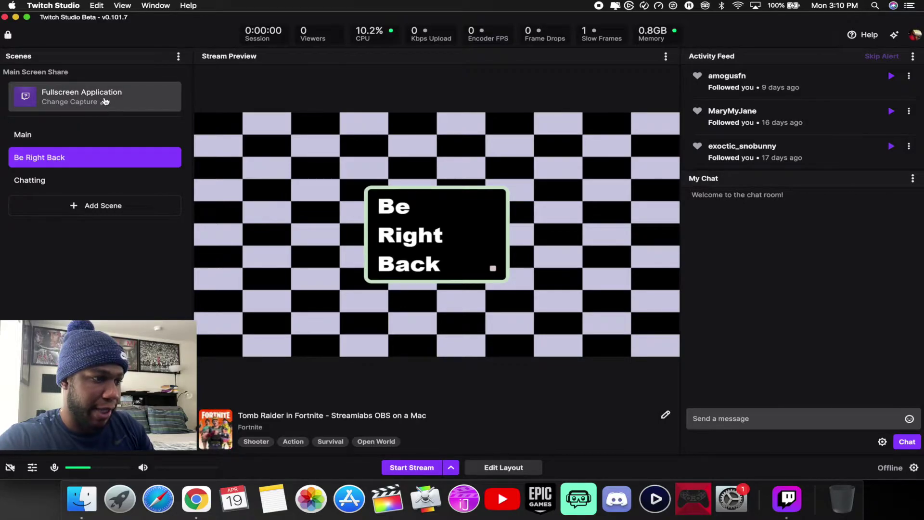
Set the Main scene's screen share source to the Game Capture HD60 S+ capture card
left_click(53, 136)
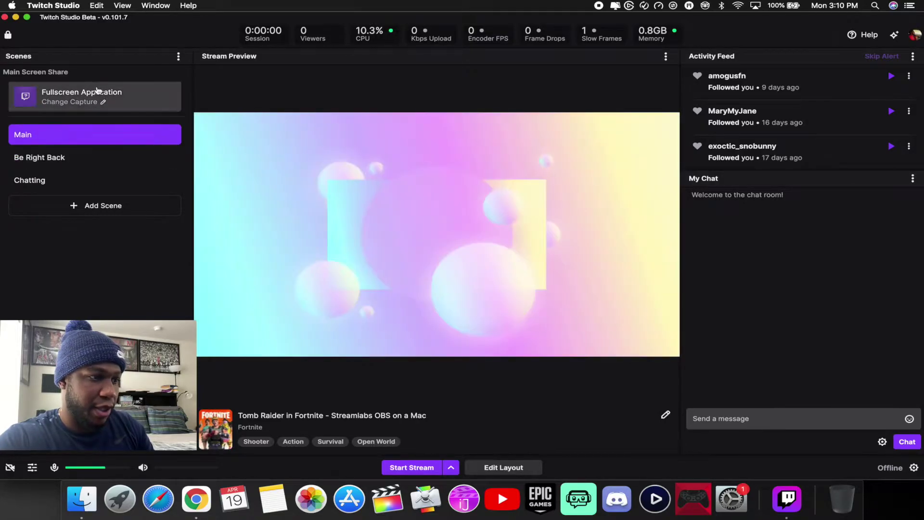
left_click(122, 102)
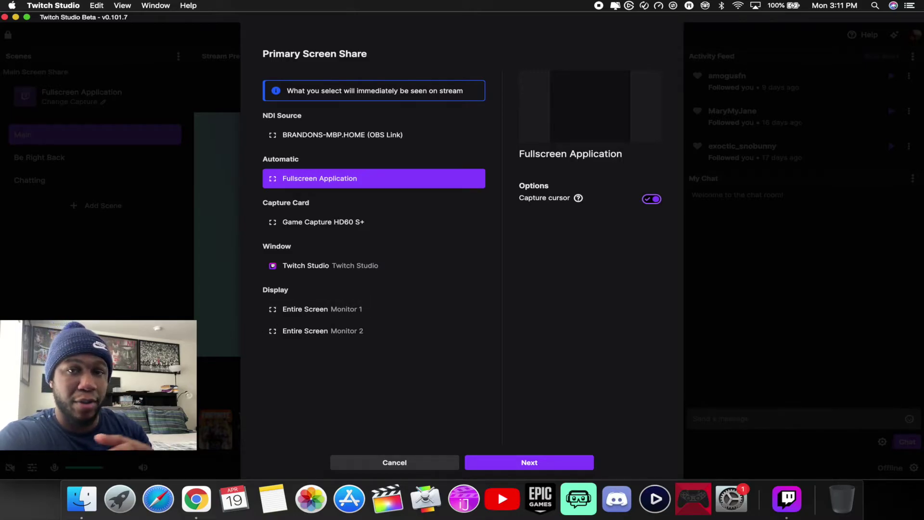
left_click(310, 222)
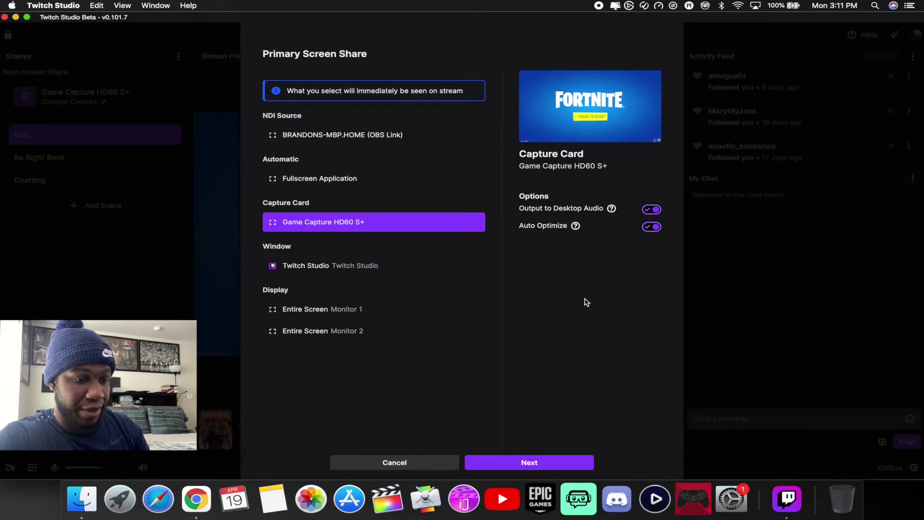
left_click(494, 461)
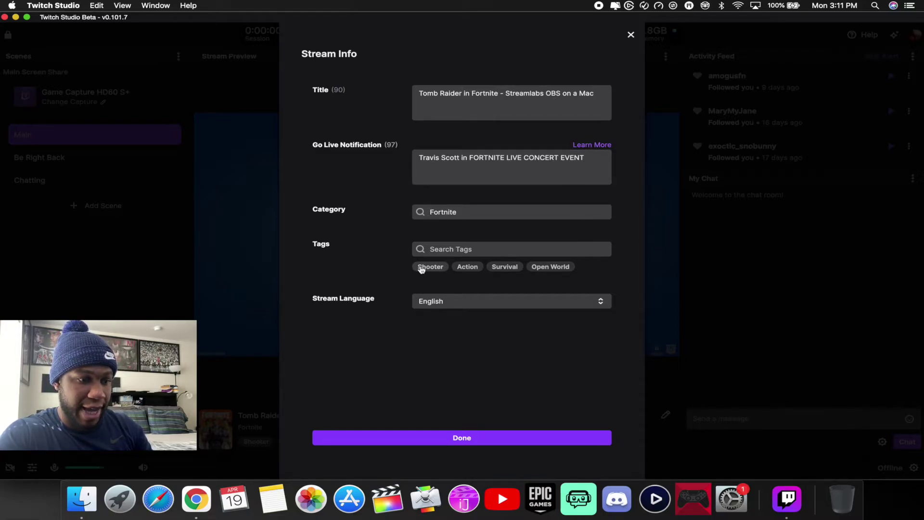
Save the stream info with Fortnite category and Shooter, Action, Survival, Open World tags
left_click(451, 438)
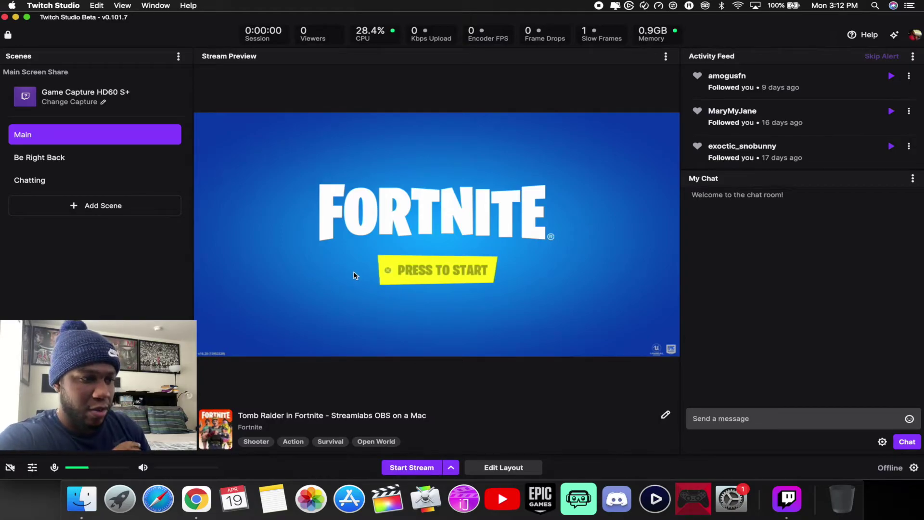
Turn the webcam inset on over the game preview and open the Main scene layout editor
left_click(9, 468)
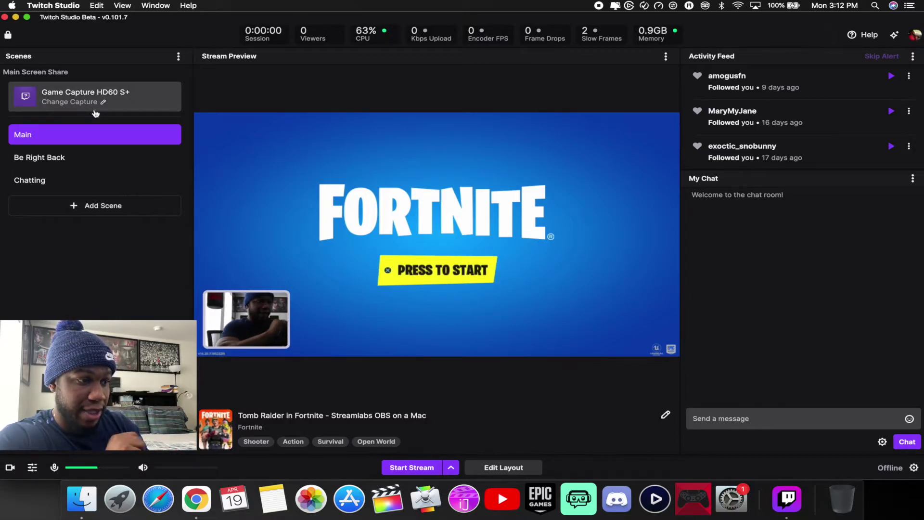
left_click(502, 467)
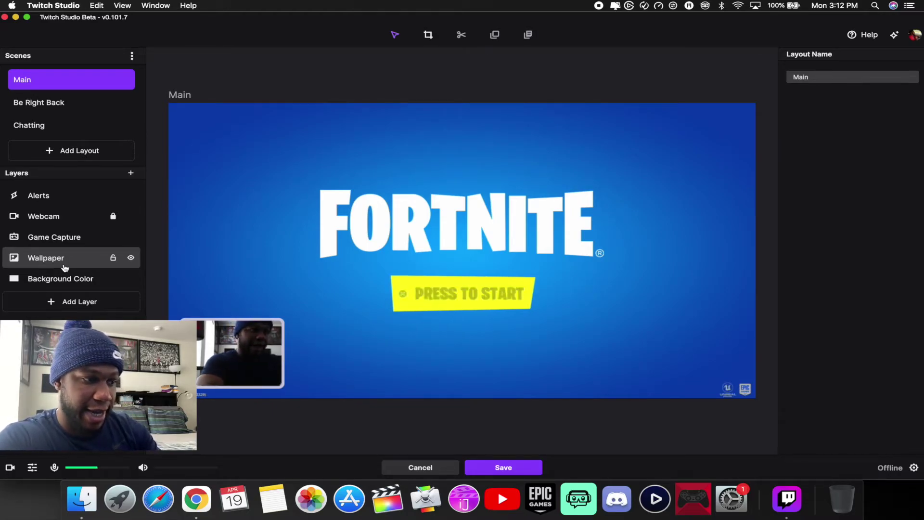
Give the Webcam layer a size 7 border in blue #2C2CF3
left_click(52, 219)
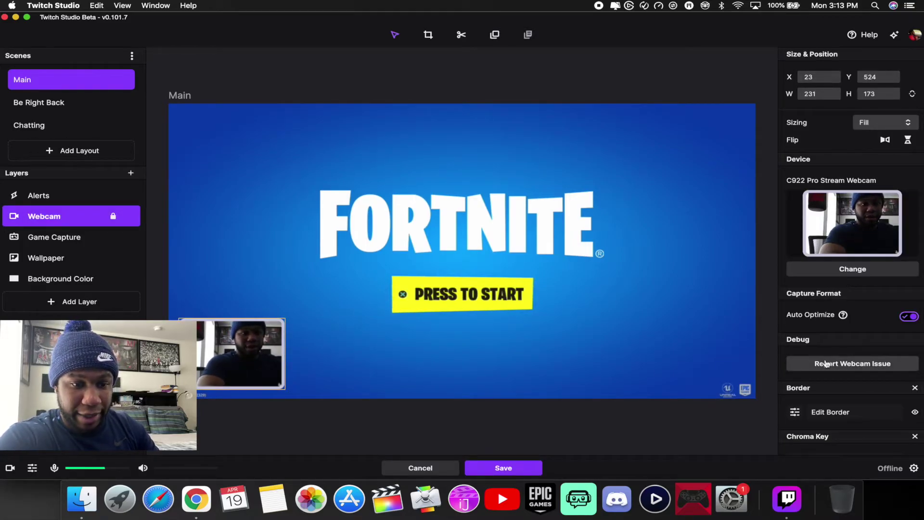
left_click(827, 412)
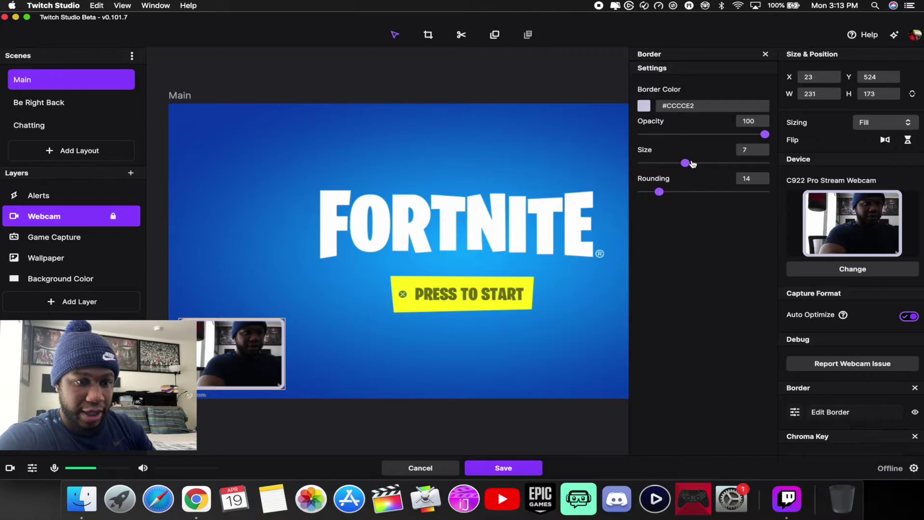
mouse_move(691, 164)
left_mouse_down()
mouse_move(814, 162)
mouse_move(684, 161)
left_mouse_up()
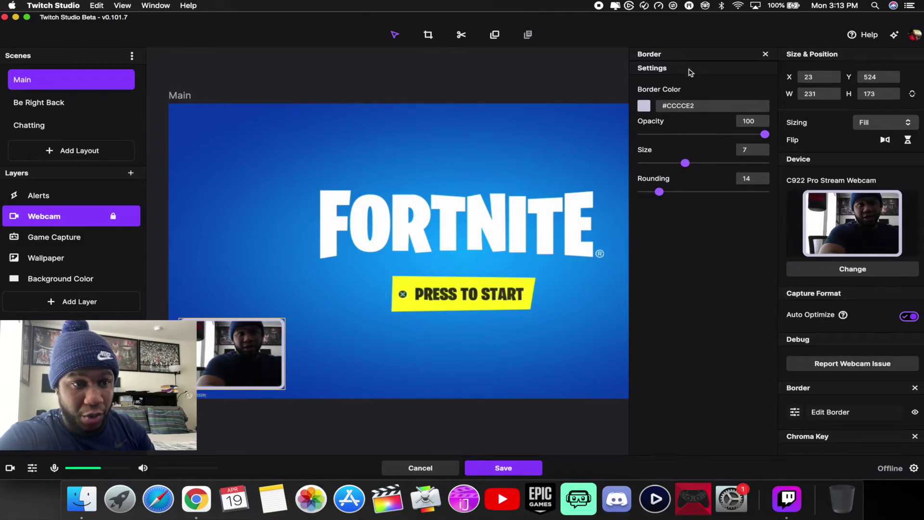
left_click(643, 105)
left_click(701, 130)
left_click_drag(701, 130, 710, 126)
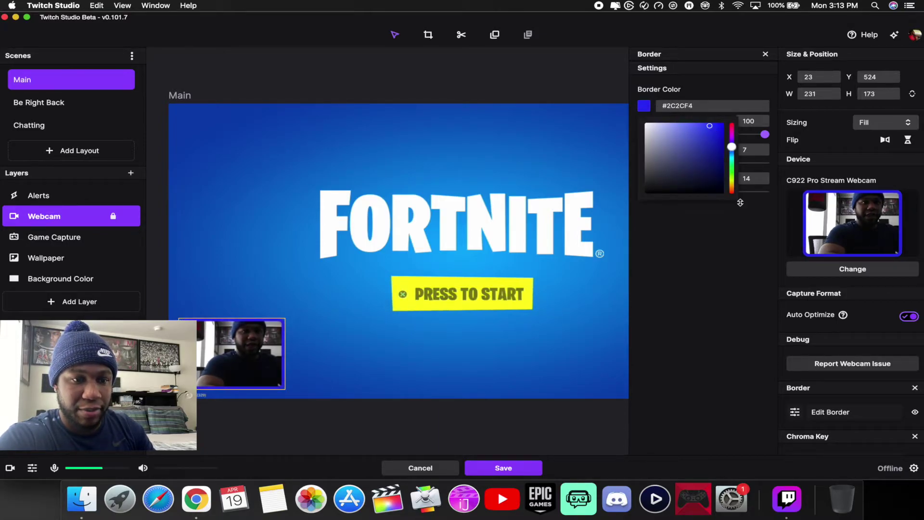
left_click(750, 232)
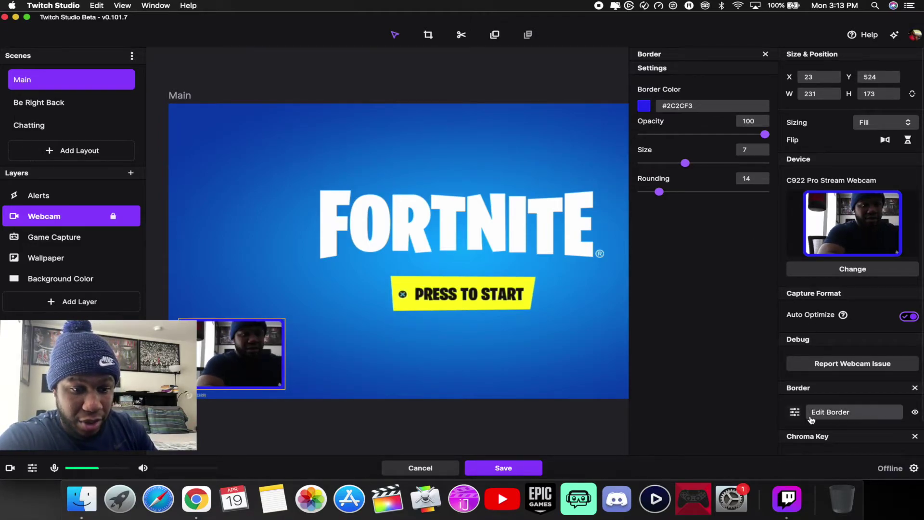
scroll(811, 420, "down", 2)
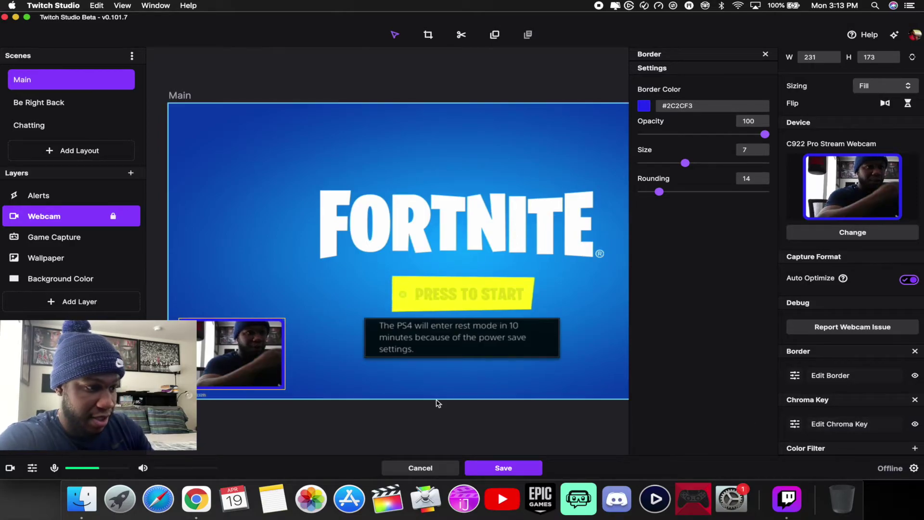
Select the Game Capture layer and save the Main scene layout
left_click(71, 241)
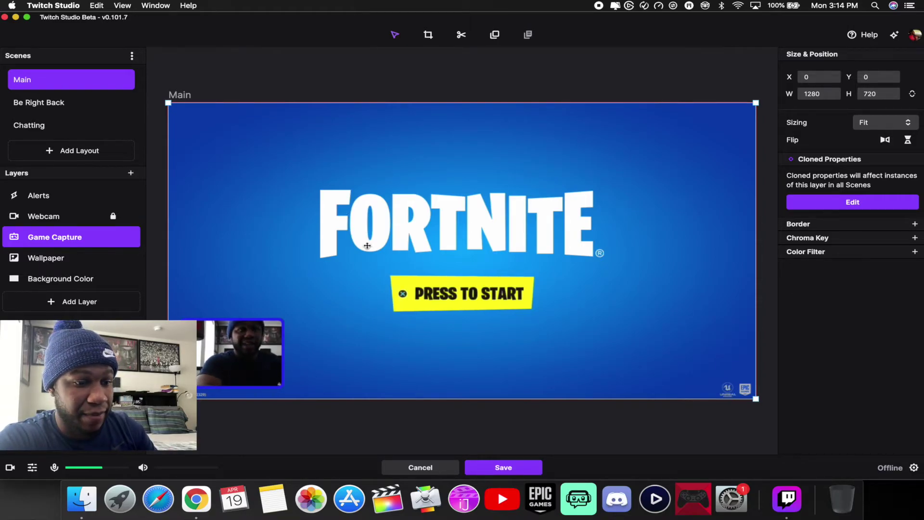
left_click(496, 468)
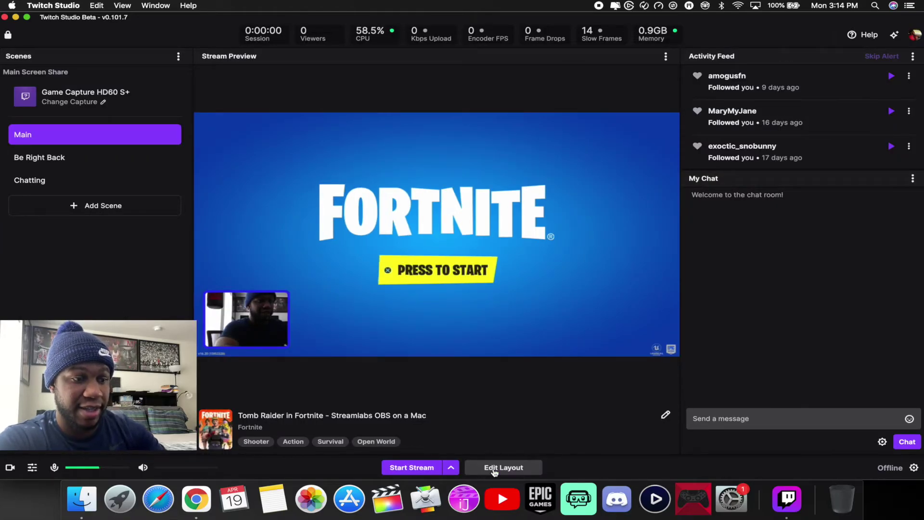
Turn the webcam off and confirm the screen share still uses Game Capture HD60 S+
left_click(9, 468)
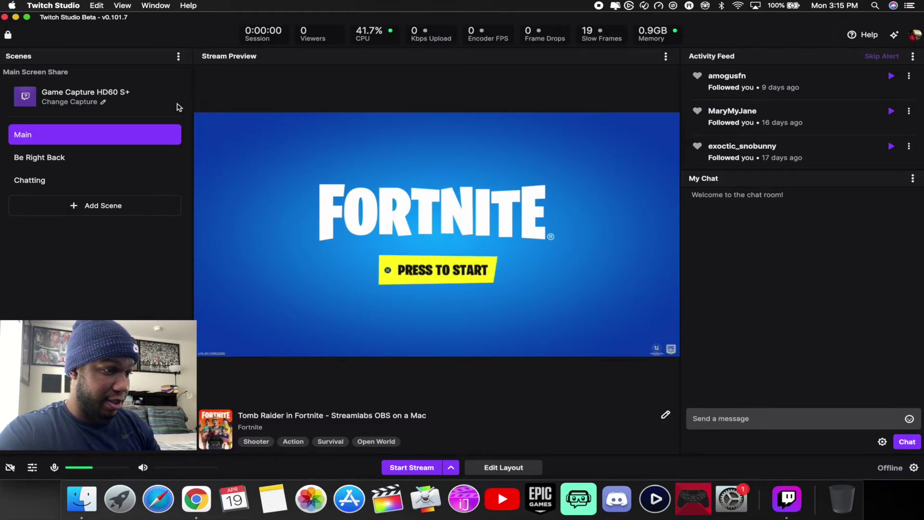
left_click(102, 102)
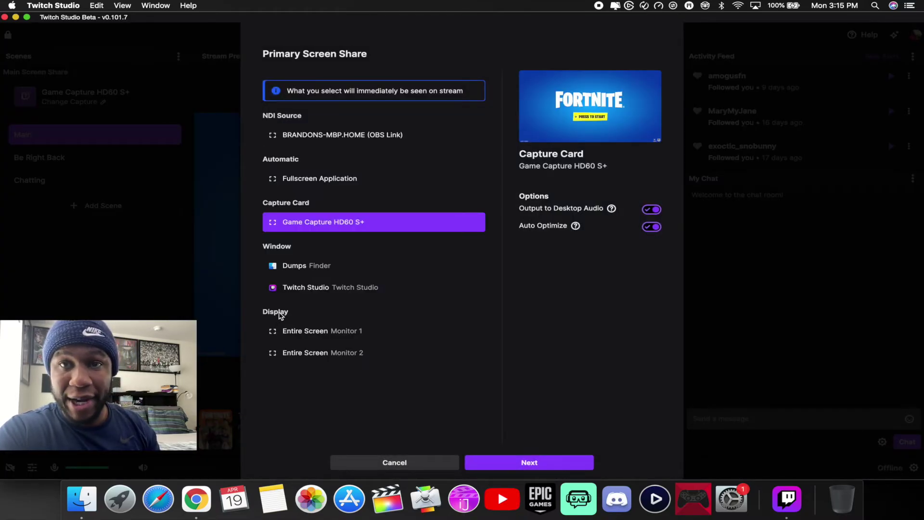
left_click(368, 463)
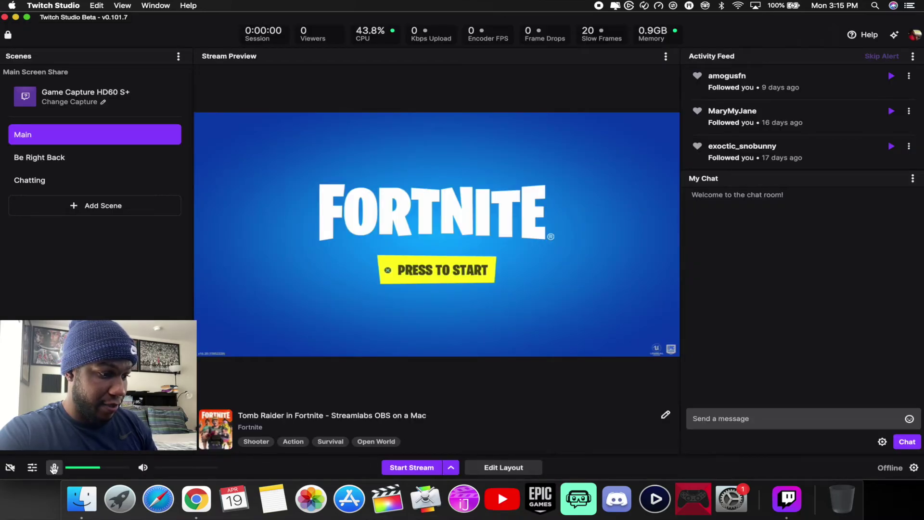
Show the Primary Microphone volume panel for the HyperX Quadcast
left_click(32, 468)
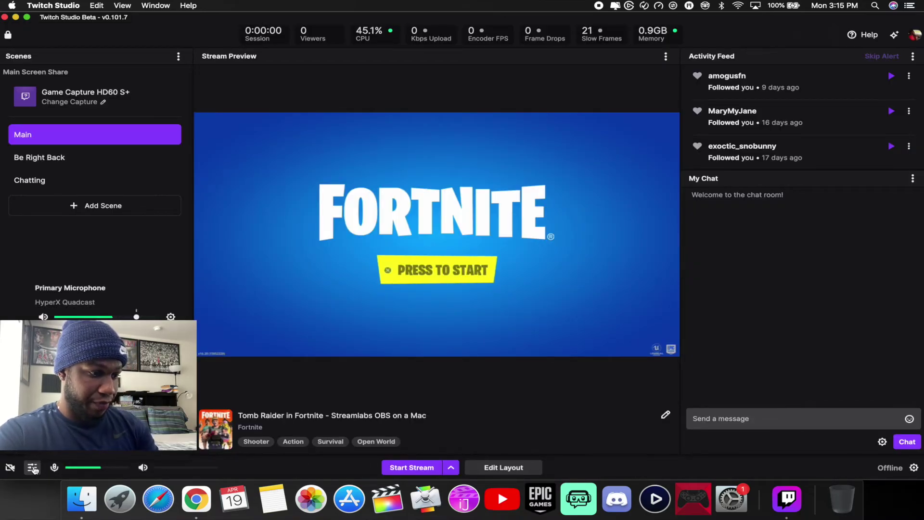